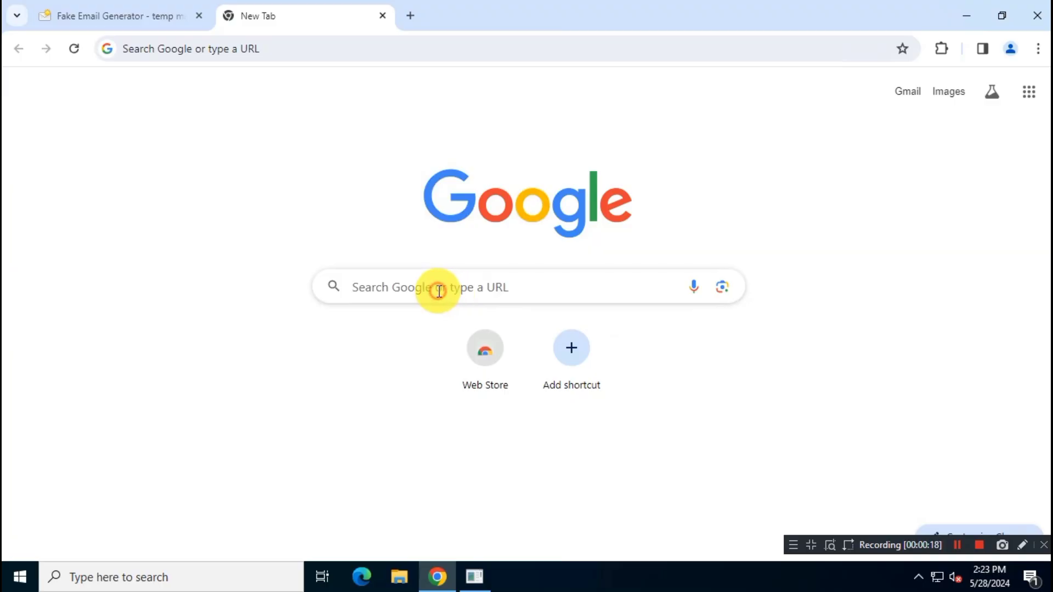
- Search Google for 'Ashampoo background remover' using the suggested query
{"action": "left_click", "coordinate": [438, 291]}
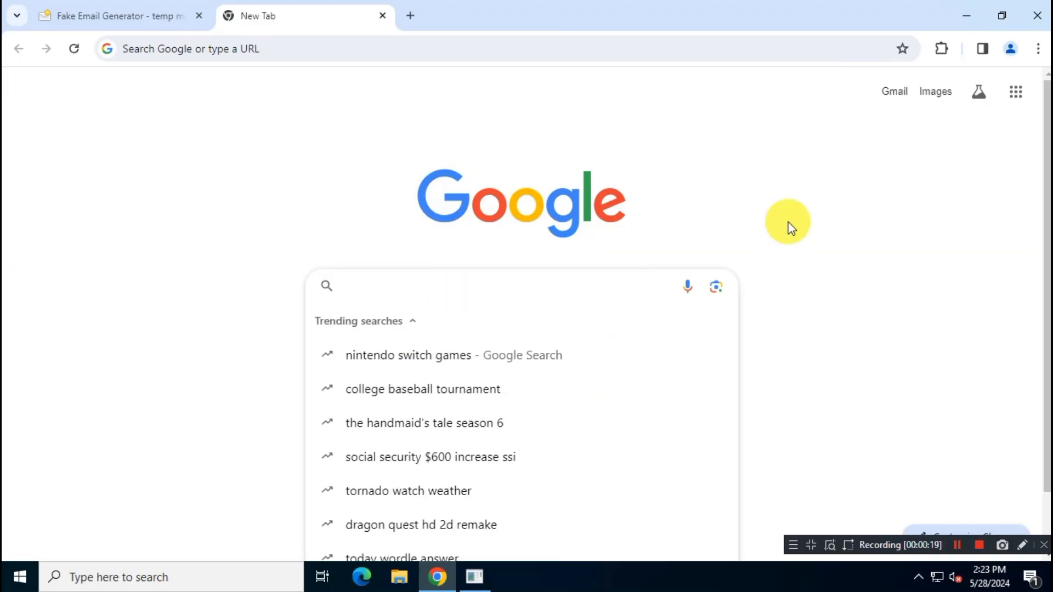
{"action": "type", "text": "A"}
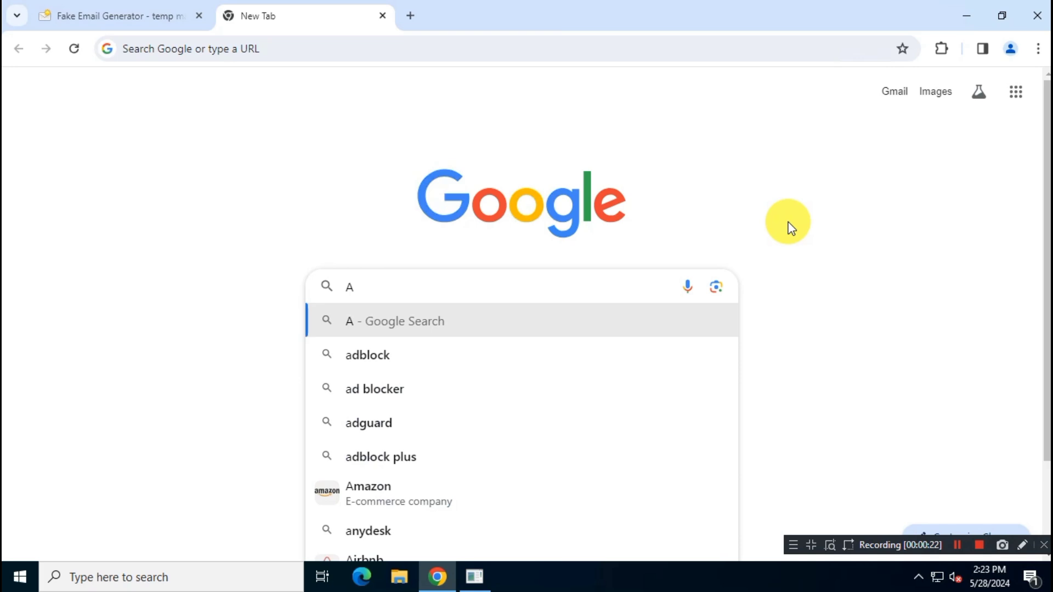
{"action": "type", "text": "shampoo backg"}
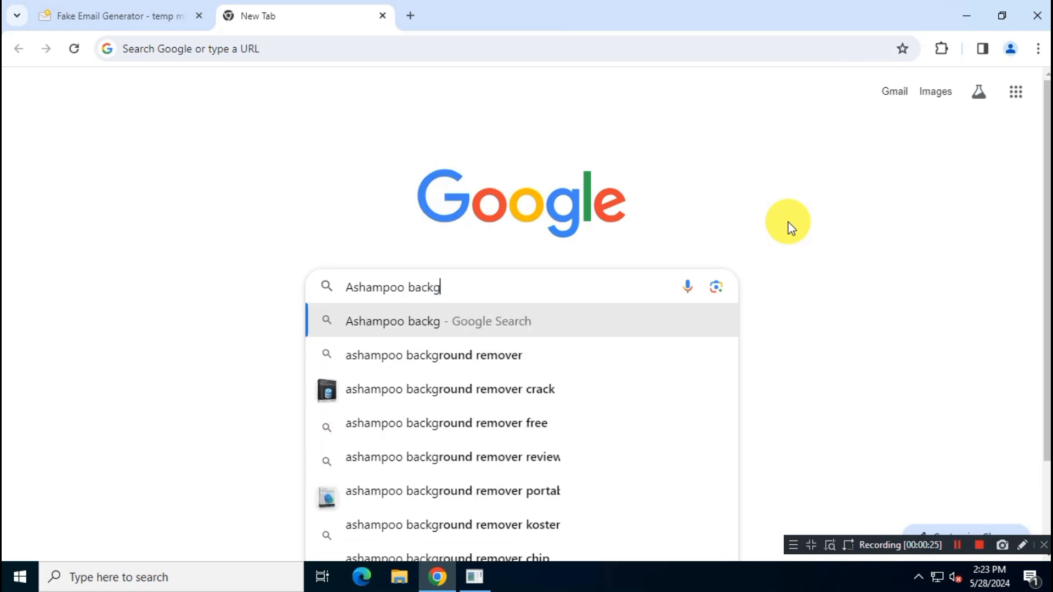
{"action": "key", "text": "Down"}
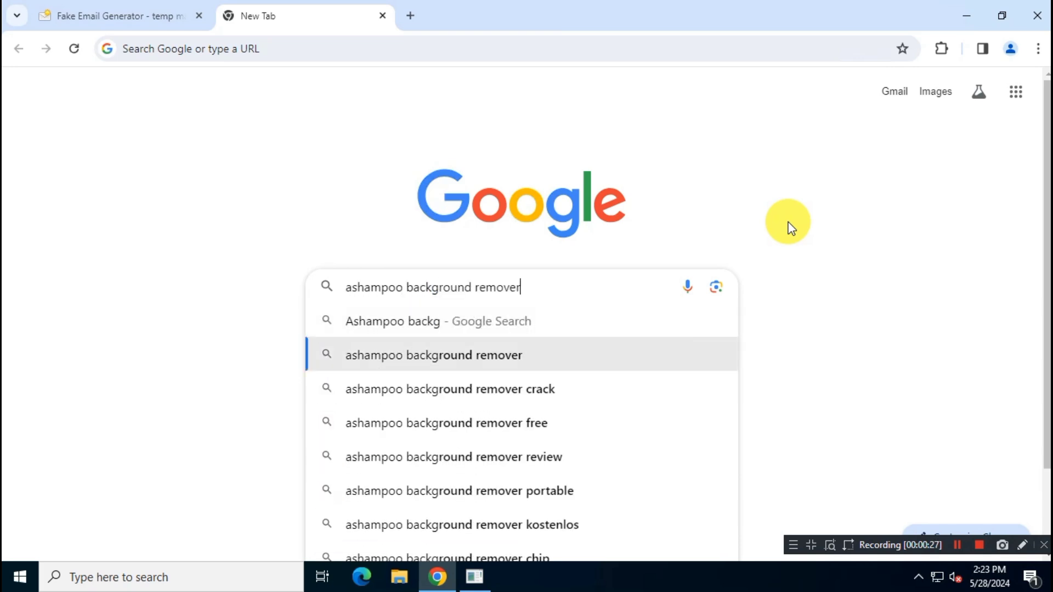
{"action": "left_click", "coordinate": [519, 355]}
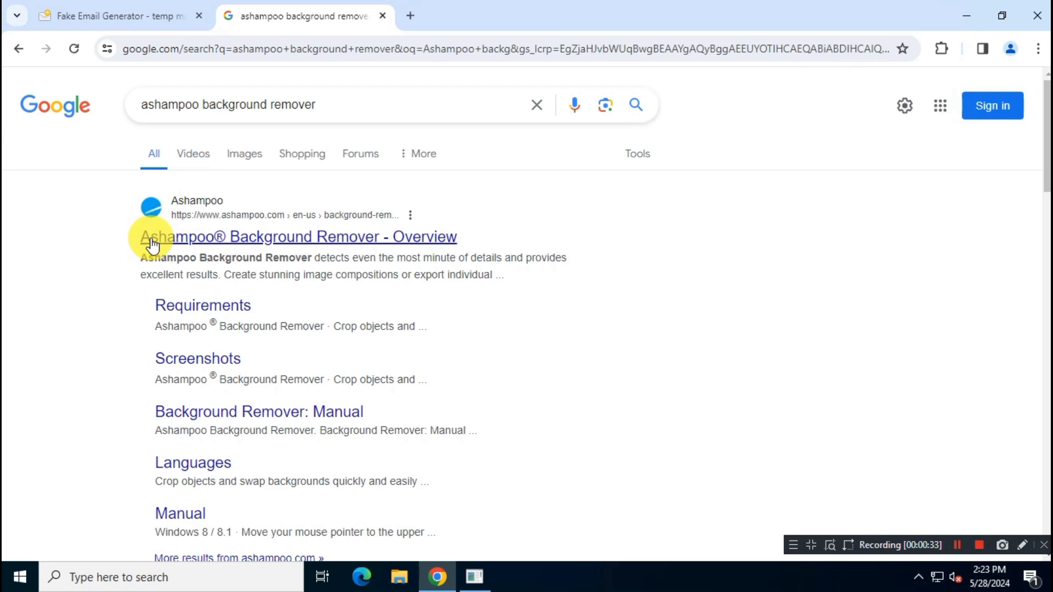
- Open Ashampoo's Background Remover page and review its headline, original price and lifetime license
{"action": "left_click", "coordinate": [425, 241]}
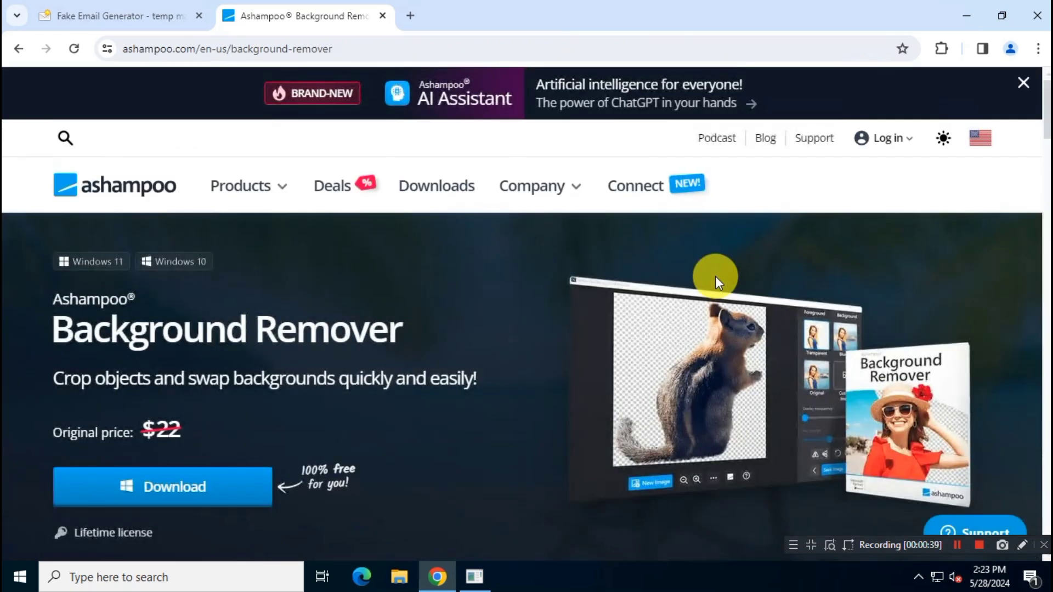
{"action": "left_click", "coordinate": [1020, 85]}
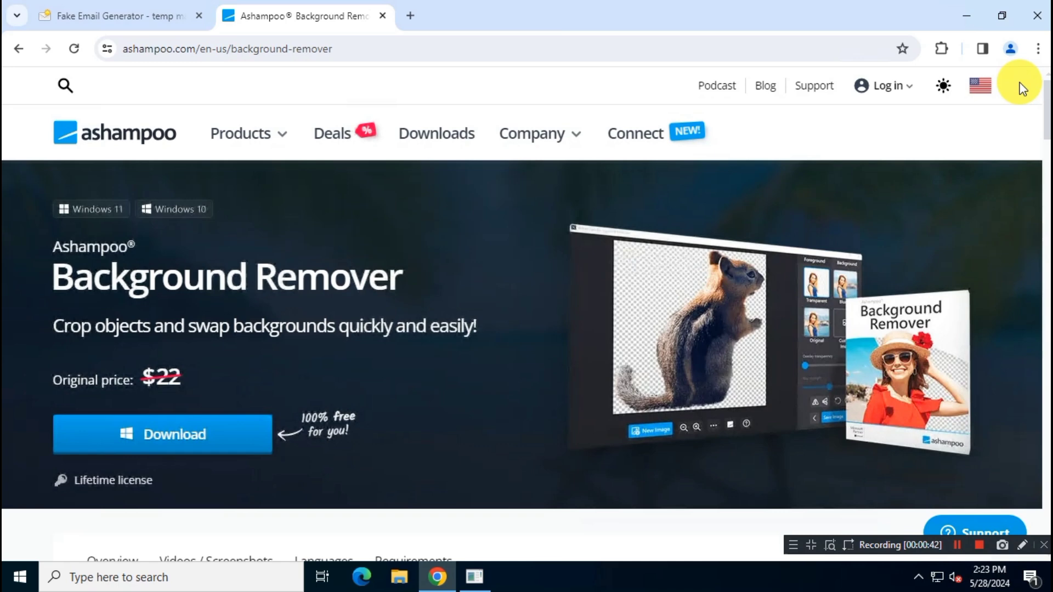
{"action": "left_click_drag", "start_coordinate": [51, 242], "coordinate": [486, 275]}
{"action": "left_click", "coordinate": [491, 273]}
{"action": "left_click_drag", "start_coordinate": [53, 378], "coordinate": [182, 376]}
{"action": "left_click", "coordinate": [182, 376]}
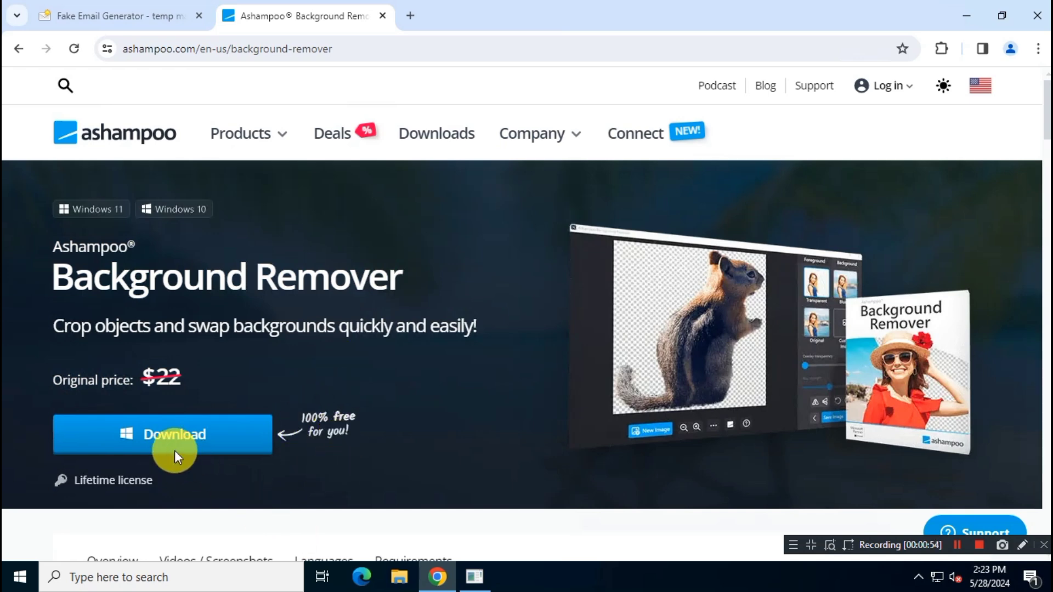
{"action": "left_click_drag", "start_coordinate": [72, 481], "coordinate": [299, 488]}
{"action": "left_click", "coordinate": [299, 488]}
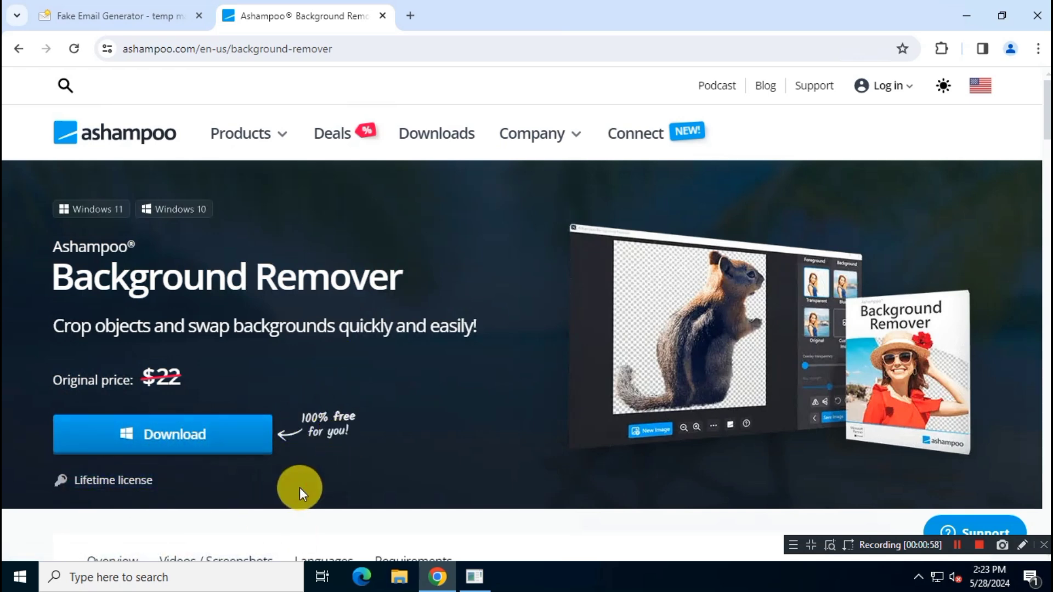
- Download the free installer and show it in its Downloads folder
{"action": "left_click", "coordinate": [227, 448]}
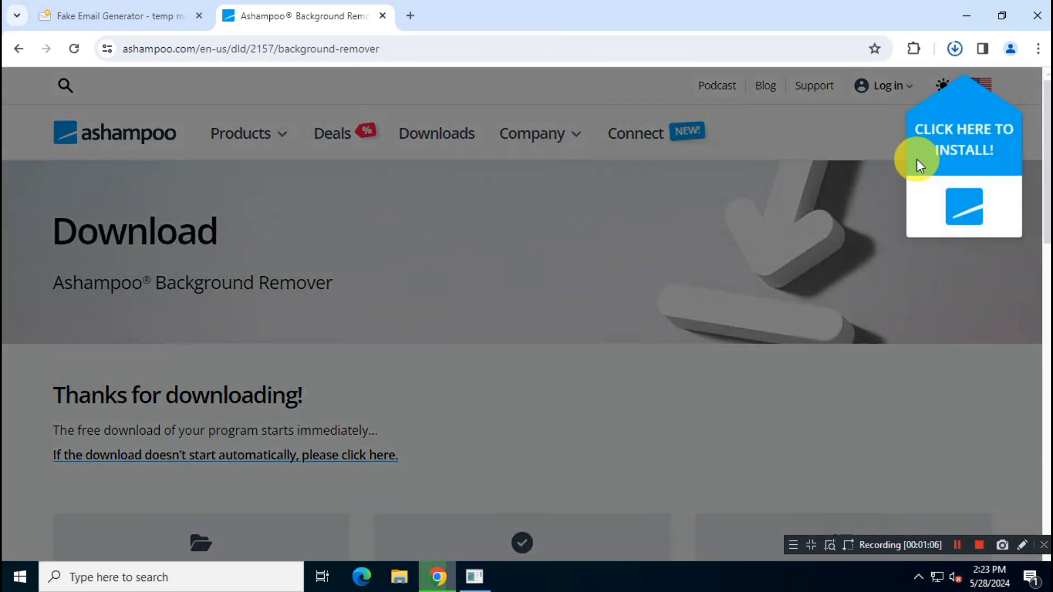
{"action": "left_click", "coordinate": [949, 48]}
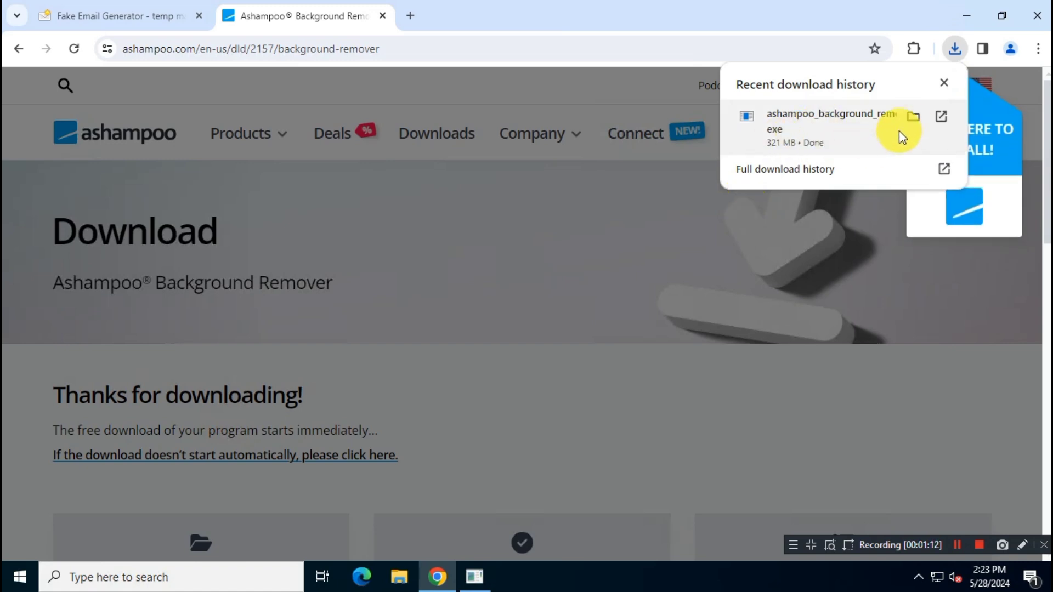
{"action": "left_click", "coordinate": [914, 117]}
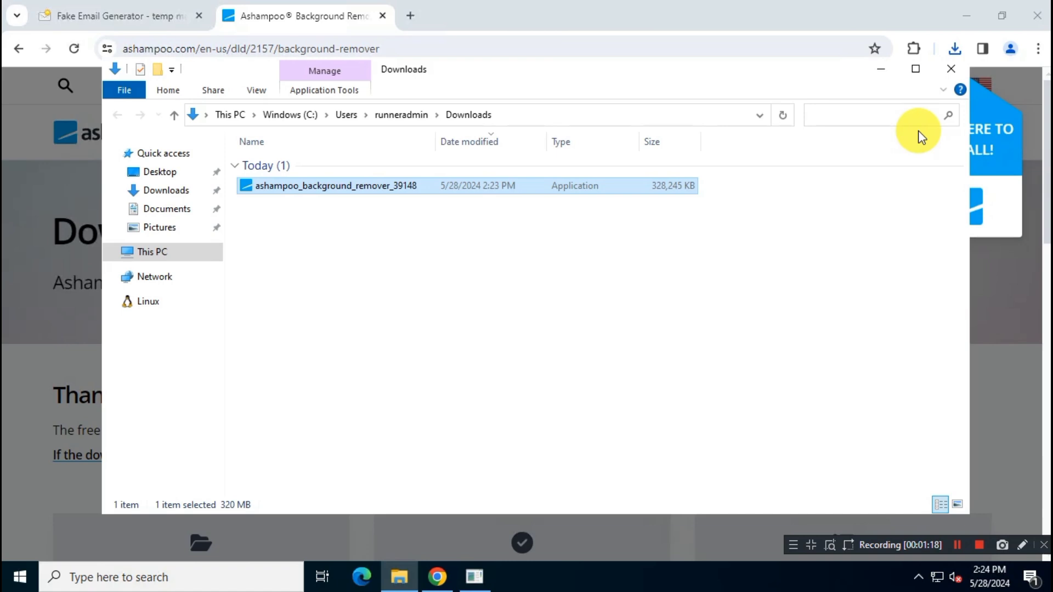
- Run the downloaded Background Remover installer from File Explorer's context menu
{"action": "left_click", "coordinate": [966, 15]}
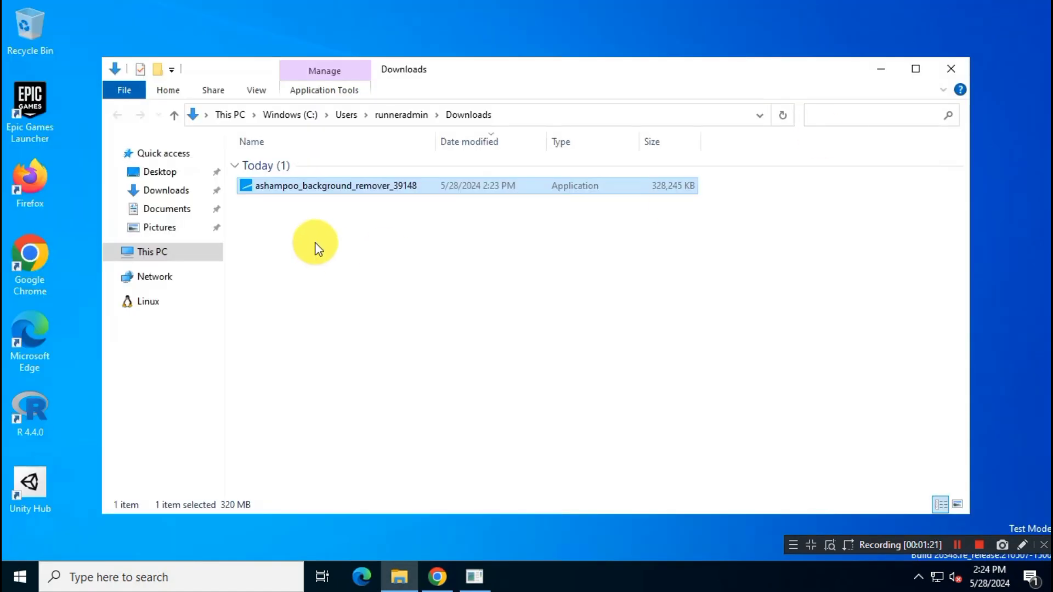
{"action": "right_click", "coordinate": [356, 189]}
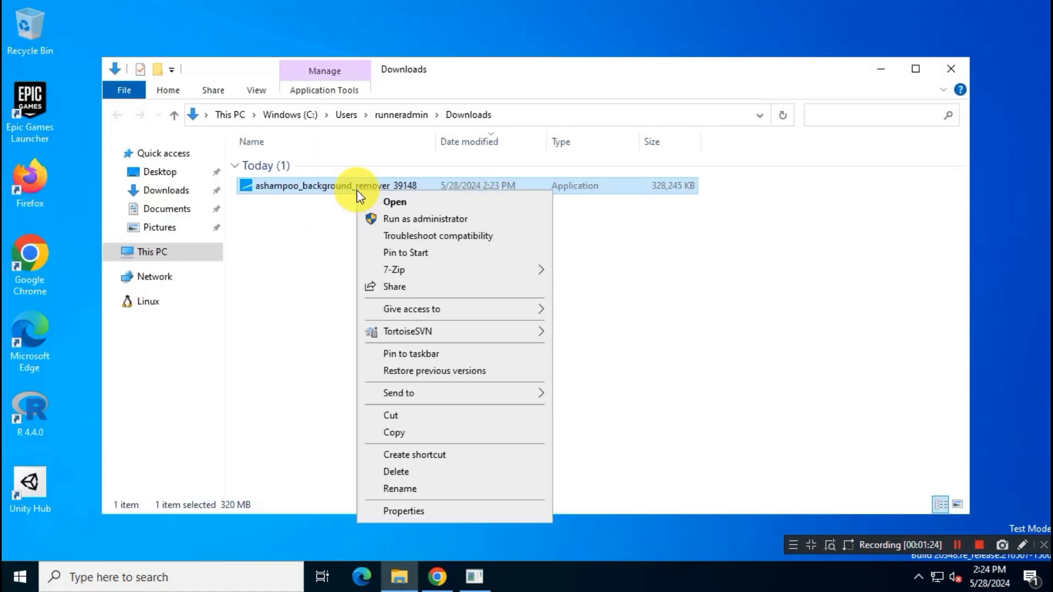
{"action": "left_click", "coordinate": [462, 205]}
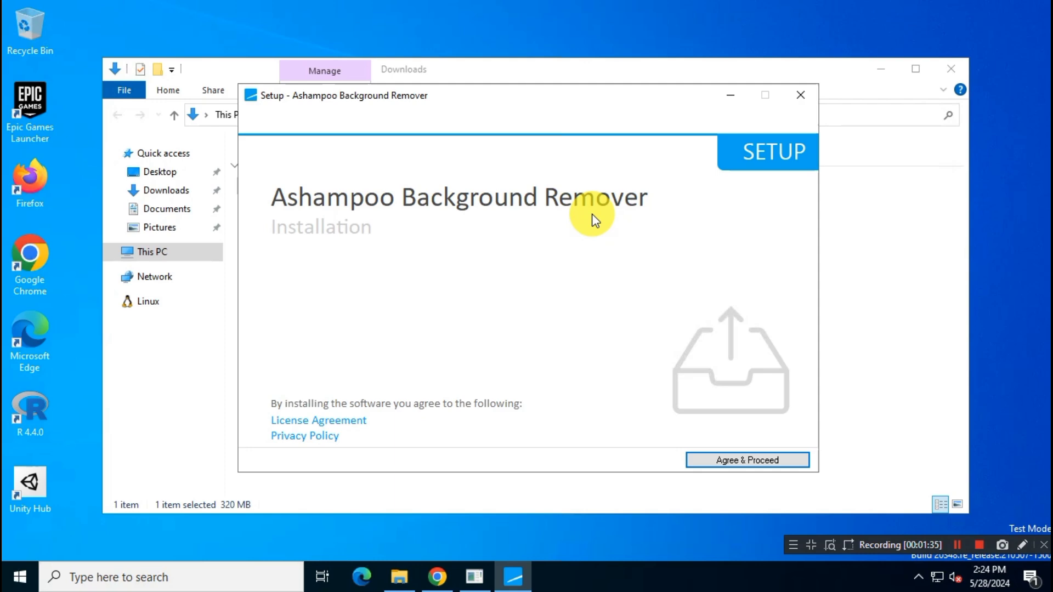
- Accept the licence terms, keep desktop icons enabled and install the program
{"action": "left_click", "coordinate": [876, 65]}
{"action": "left_click", "coordinate": [801, 460]}
{"action": "left_click", "coordinate": [277, 265]}
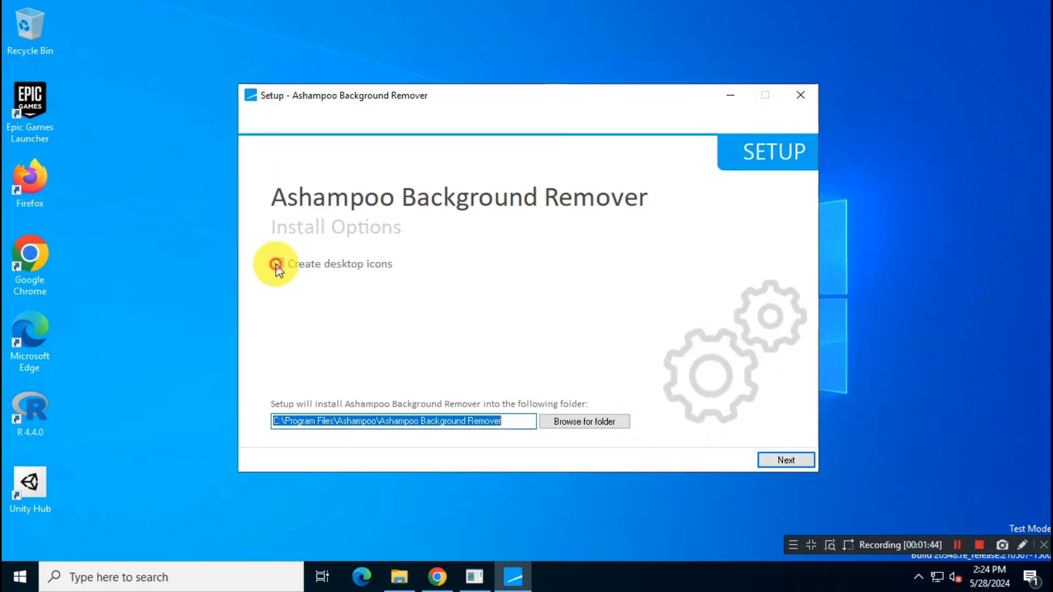
{"action": "left_click", "coordinate": [787, 459]}
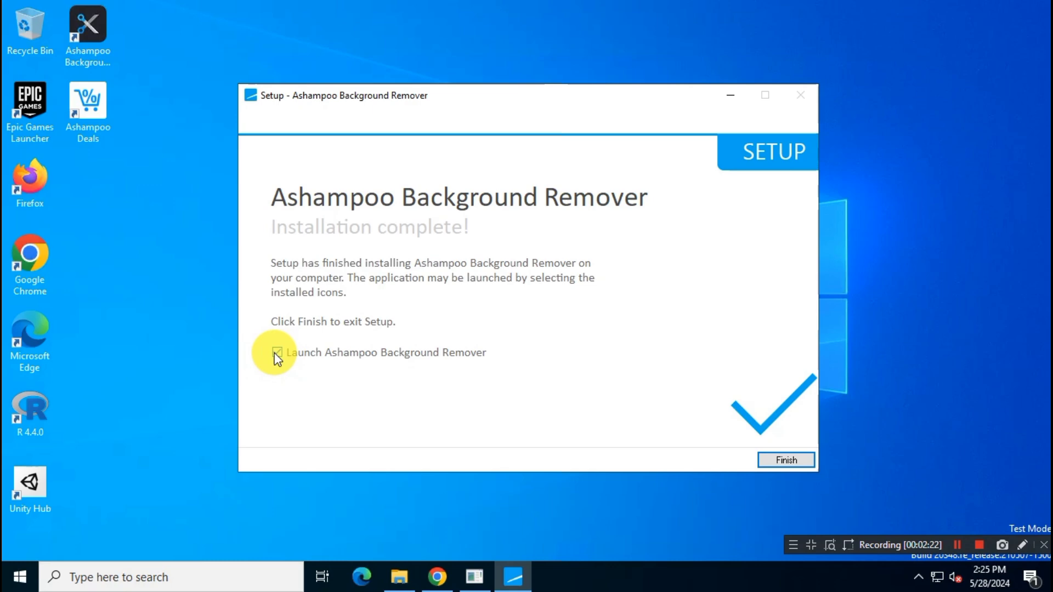
{"action": "left_click_drag", "start_coordinate": [79, 104], "coordinate": [28, 31]}
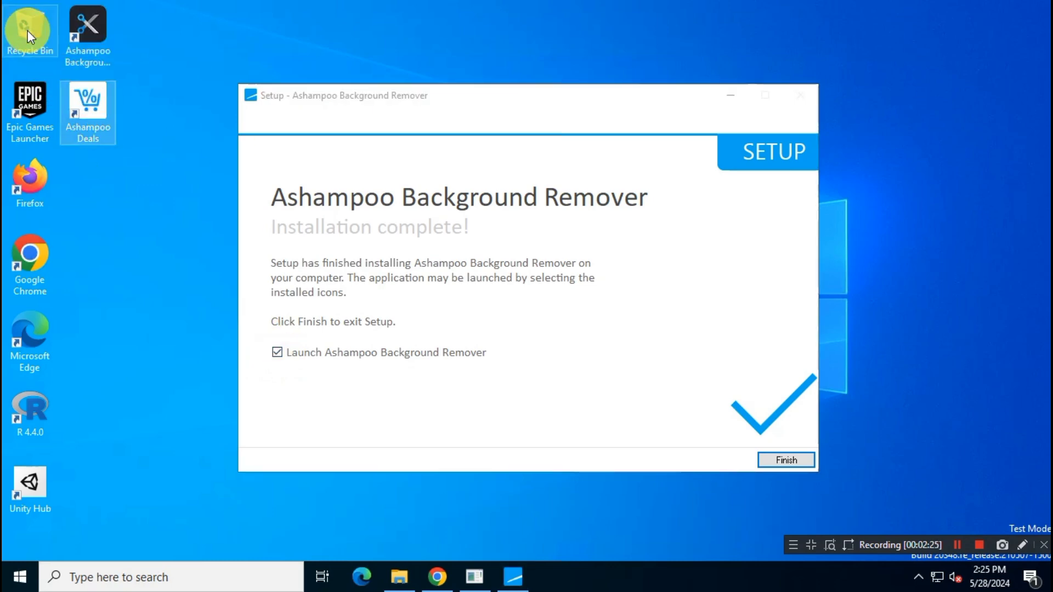
- Launch the app and register a new account with an e-mail address and password
{"action": "left_click", "coordinate": [786, 461]}
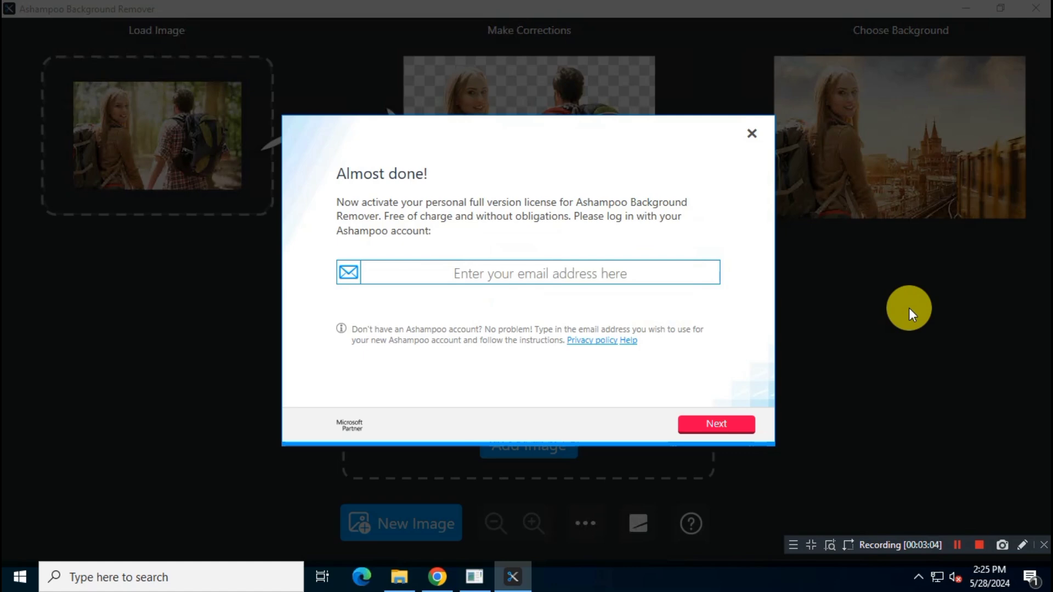
{"action": "left_click", "coordinate": [957, 545]}
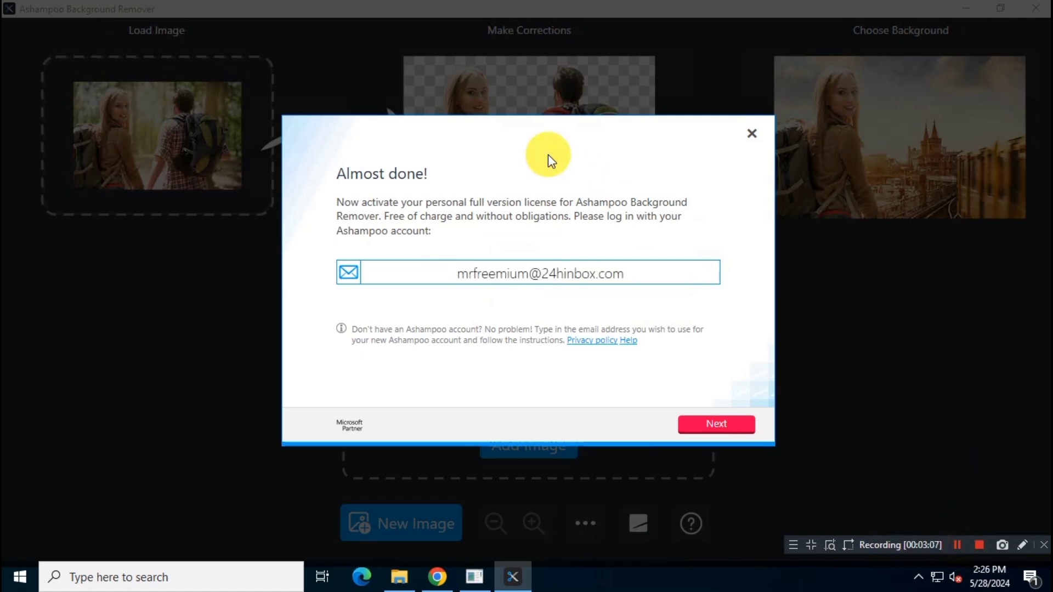
{"action": "triple_click", "coordinate": [423, 275]}
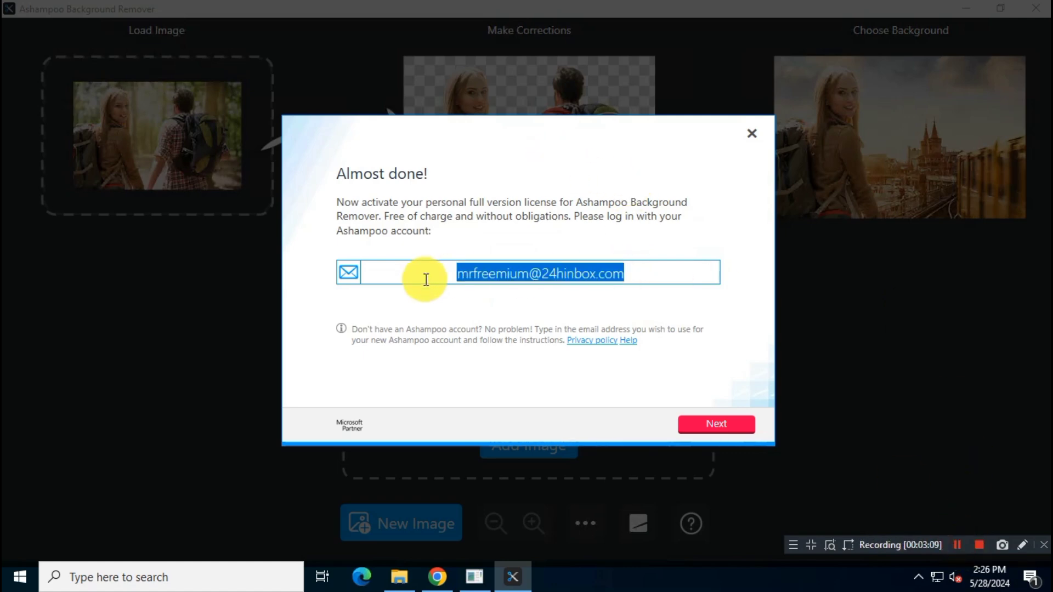
{"action": "left_click", "coordinate": [724, 424]}
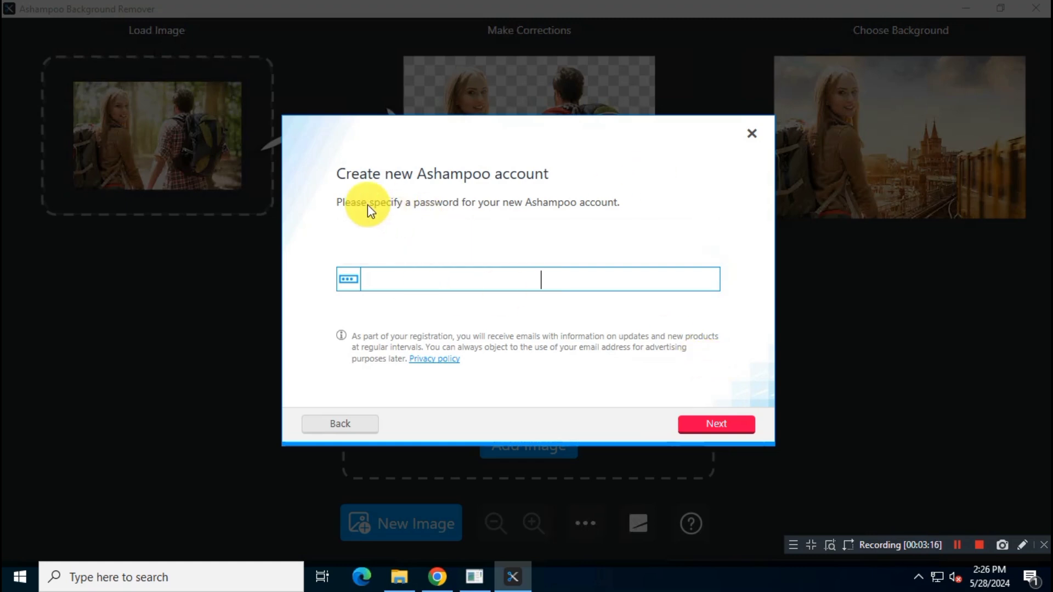
{"action": "type", "text": "********"}
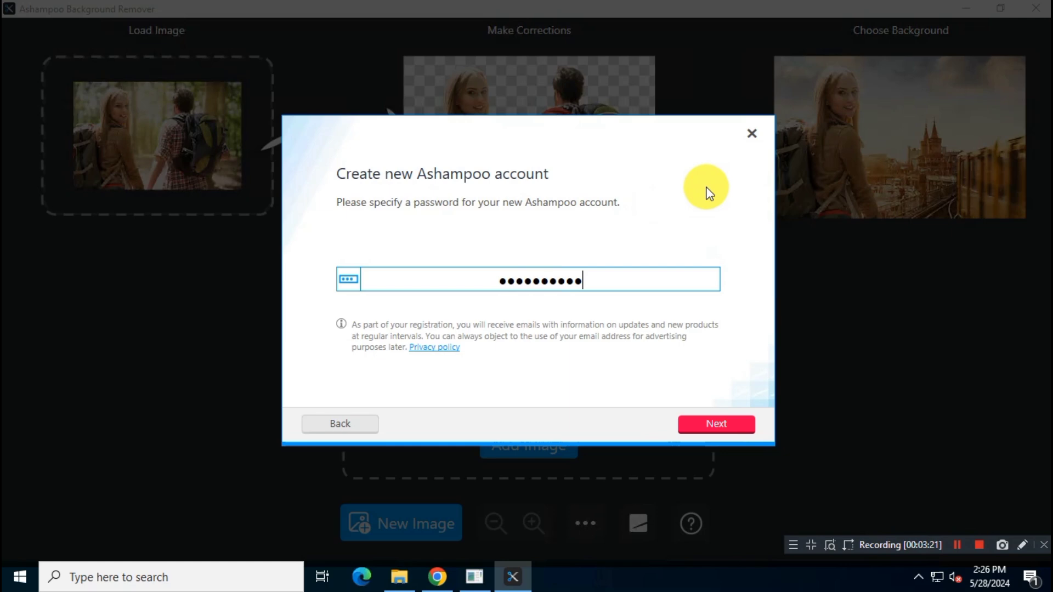
{"action": "left_click", "coordinate": [729, 427]}
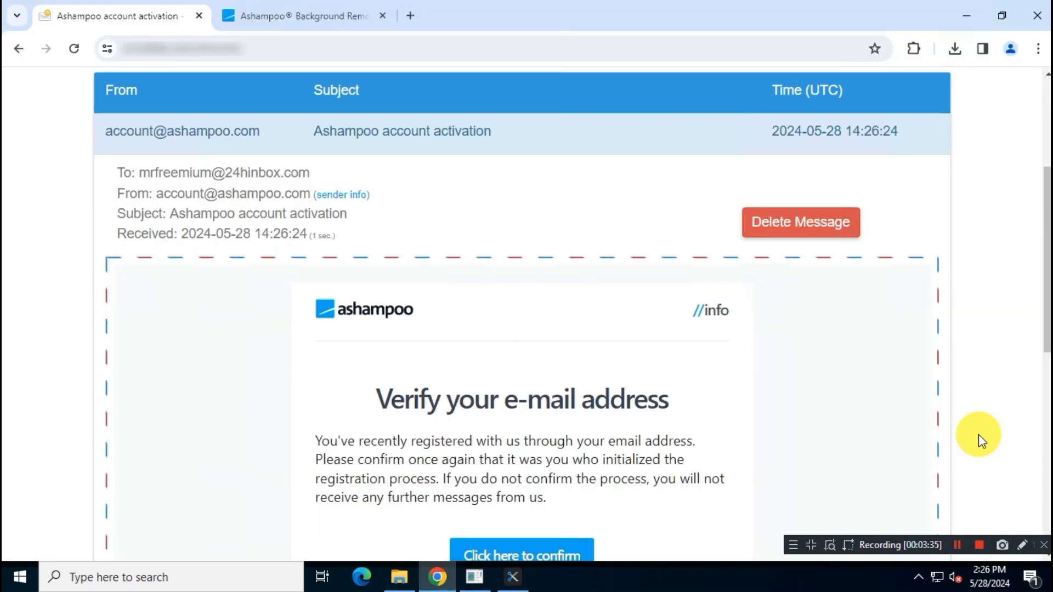
- Confirm the account registration via the link in the verification e-mail
{"action": "left_click_drag", "start_coordinate": [383, 404], "coordinate": [804, 383]}
{"action": "left_click", "coordinate": [813, 379]}
{"action": "scroll", "coordinate": [814, 376], "scroll_direction": "down", "scroll_amount": 3}
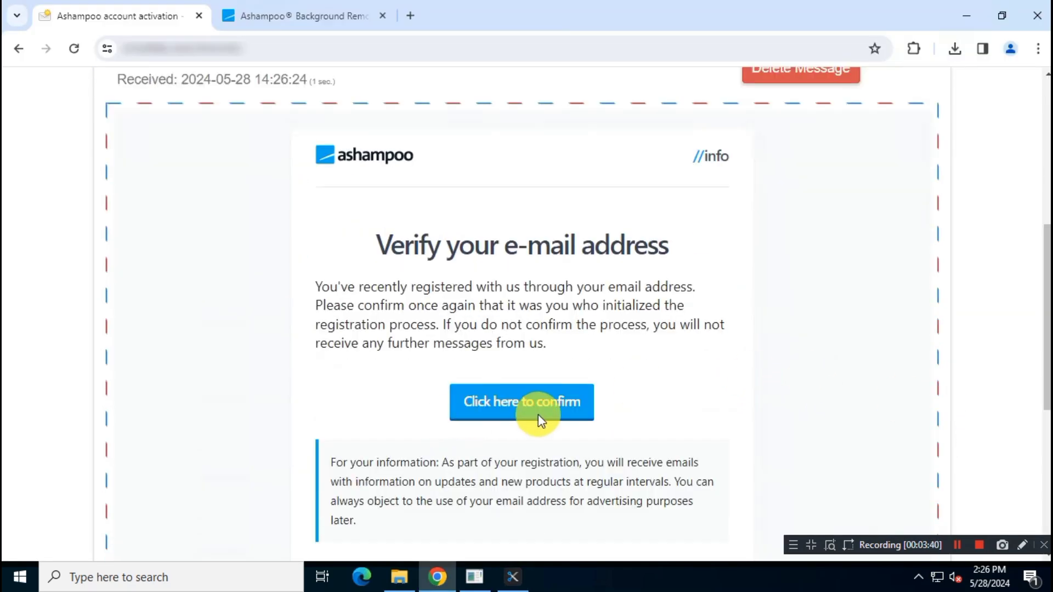
{"action": "left_click", "coordinate": [584, 409]}
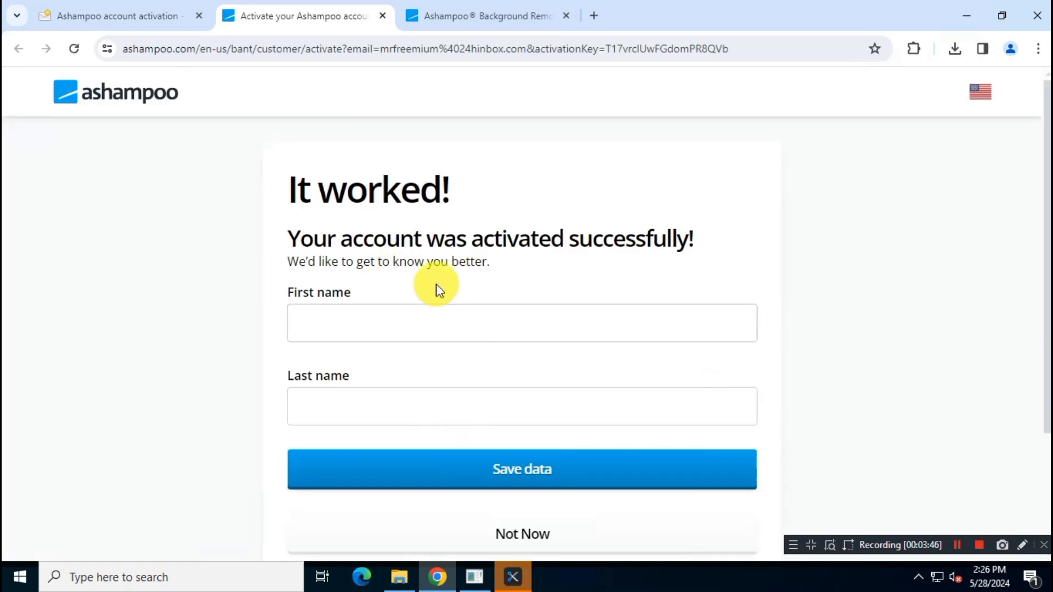
- Skip the name form with Not Now and minimize Chrome
{"action": "left_click_drag", "start_coordinate": [287, 189], "coordinate": [767, 202]}
{"action": "scroll", "coordinate": [525, 438], "scroll_direction": "down", "scroll_amount": 1}
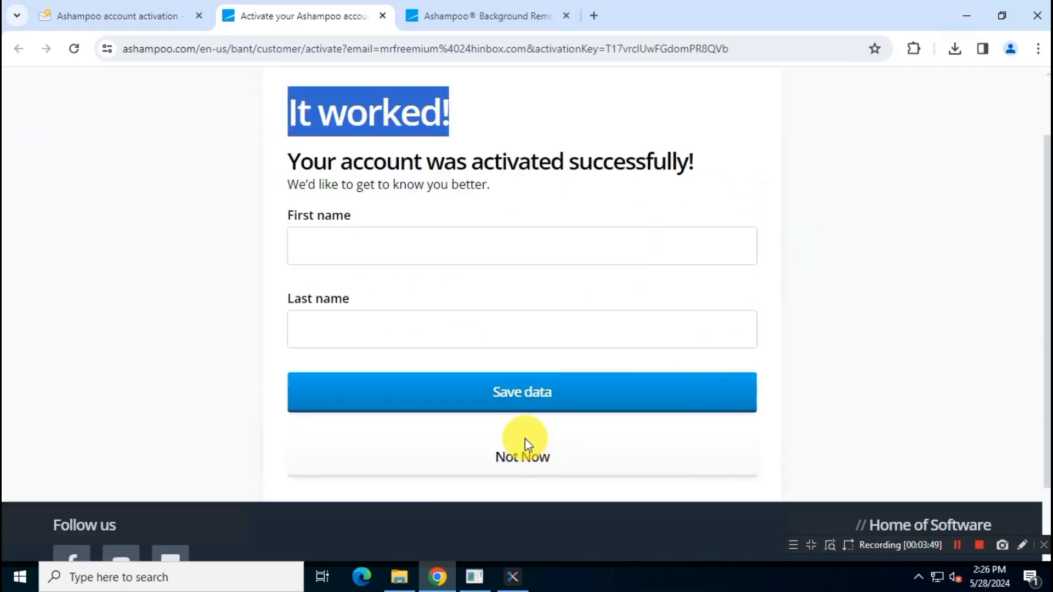
{"action": "left_click", "coordinate": [536, 459]}
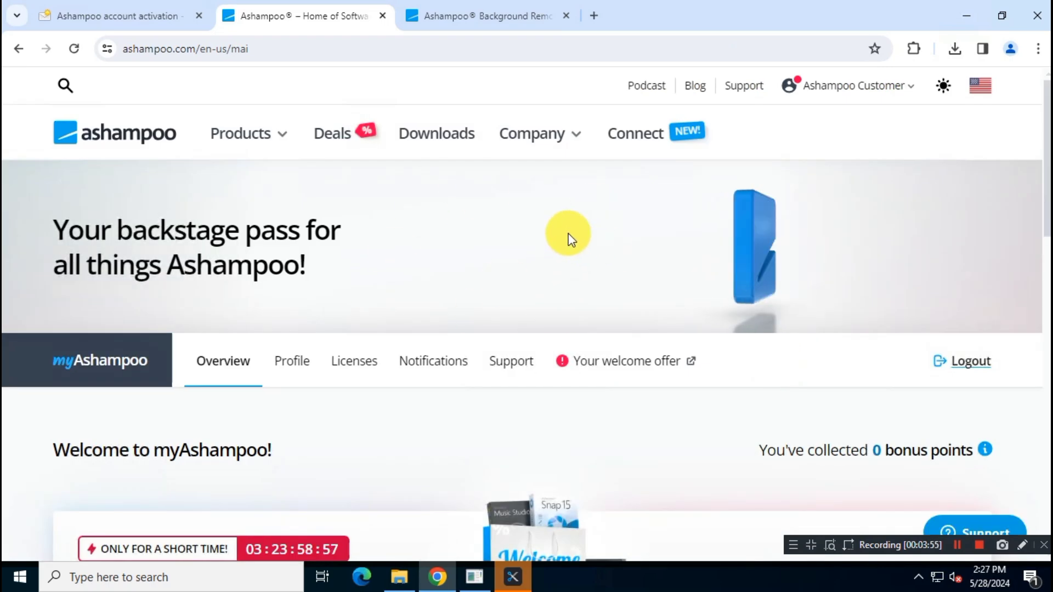
{"action": "left_click", "coordinate": [965, 16]}
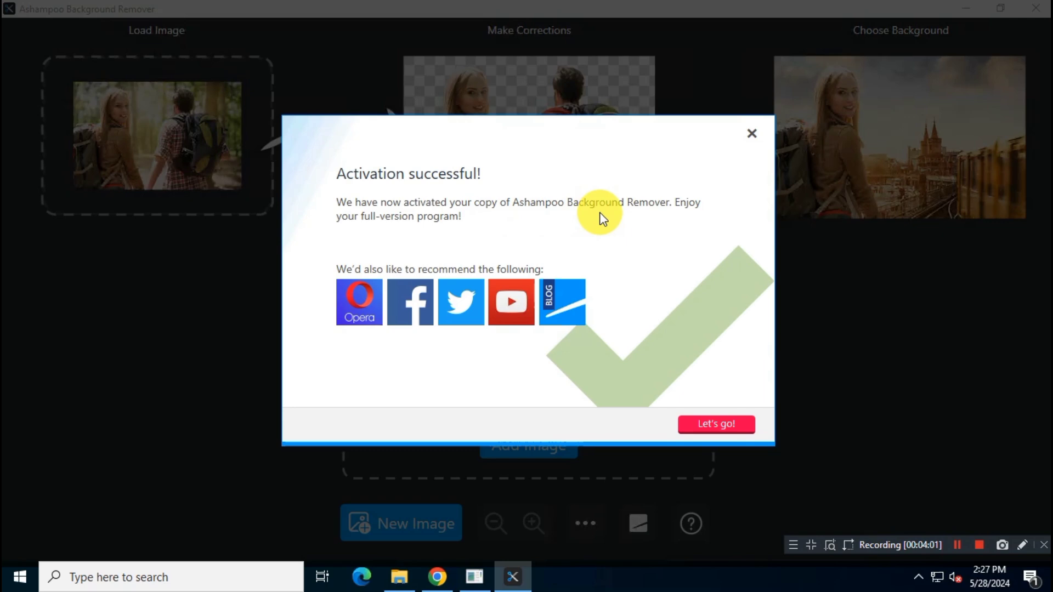
- Close the Activation successful message with Let's go!
{"action": "left_click", "coordinate": [718, 427]}
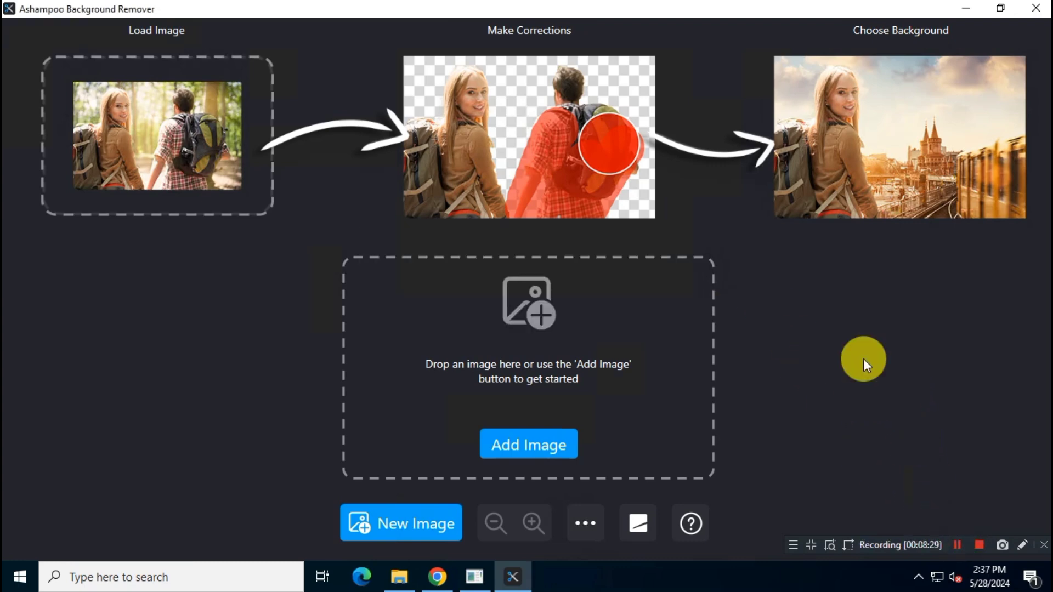
- Load the desktop photo dfsfsdds into the app and maximize its window
{"action": "left_click", "coordinate": [998, 9]}
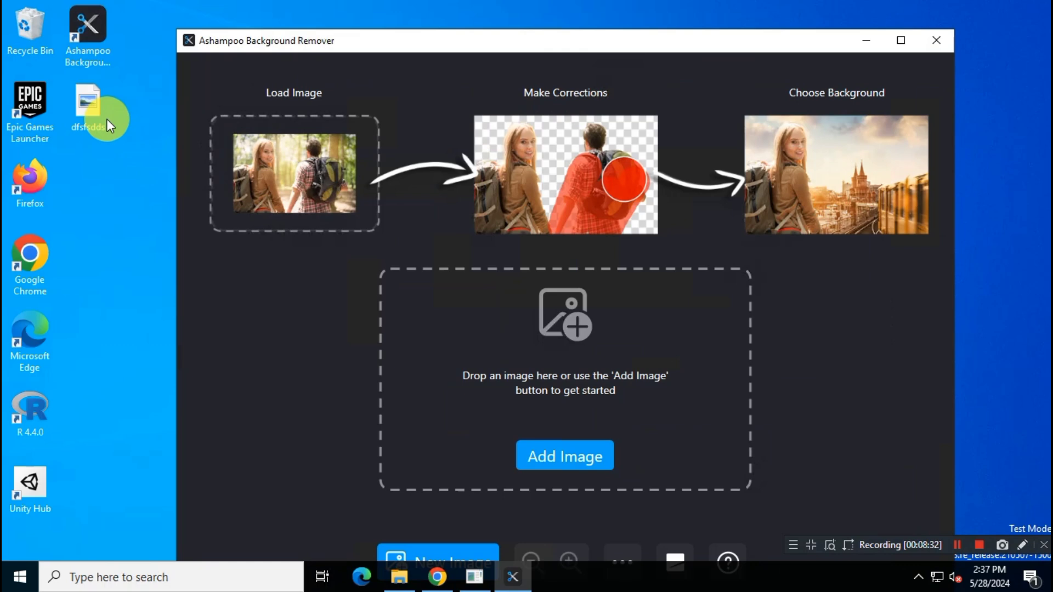
{"action": "left_click_drag", "start_coordinate": [91, 106], "coordinate": [547, 370]}
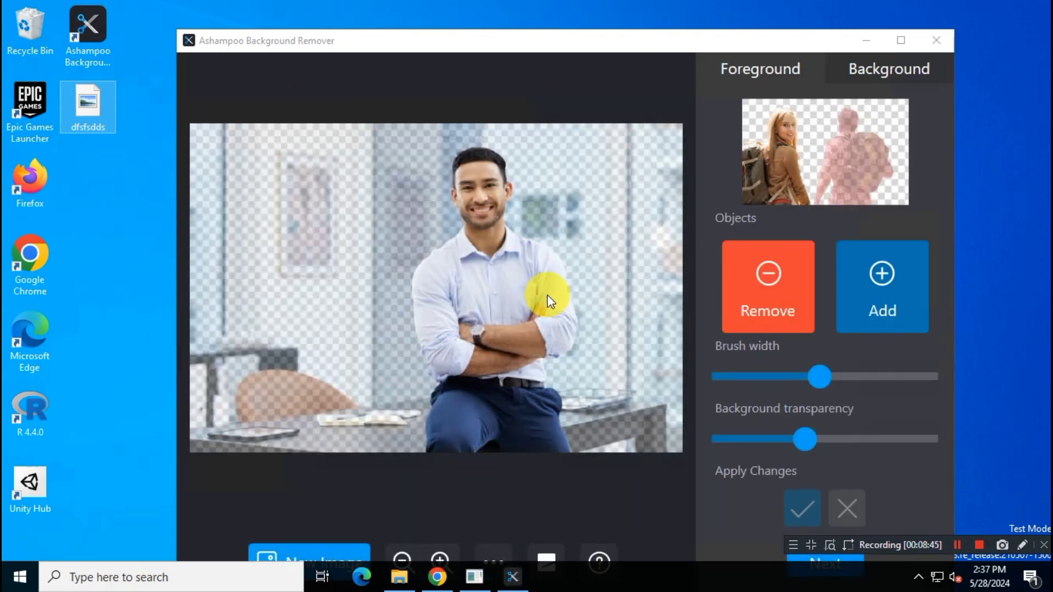
{"action": "left_click", "coordinate": [895, 38]}
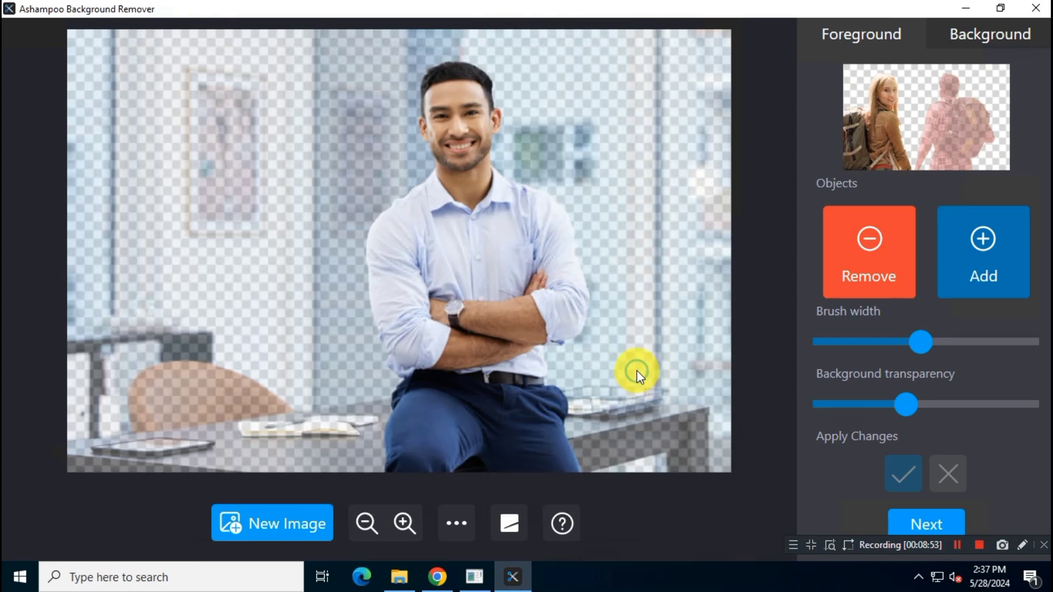
- Turn on taskbar auto-hide and advance to the background step
{"action": "right_click", "coordinate": [683, 570]}
{"action": "left_click", "coordinate": [712, 551]}
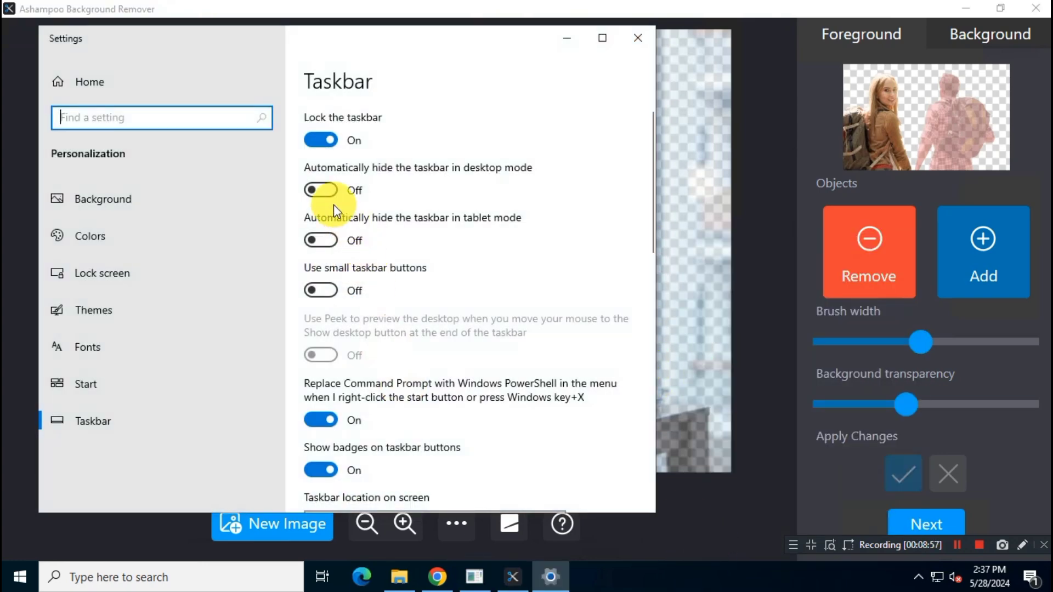
{"action": "left_click", "coordinate": [320, 189]}
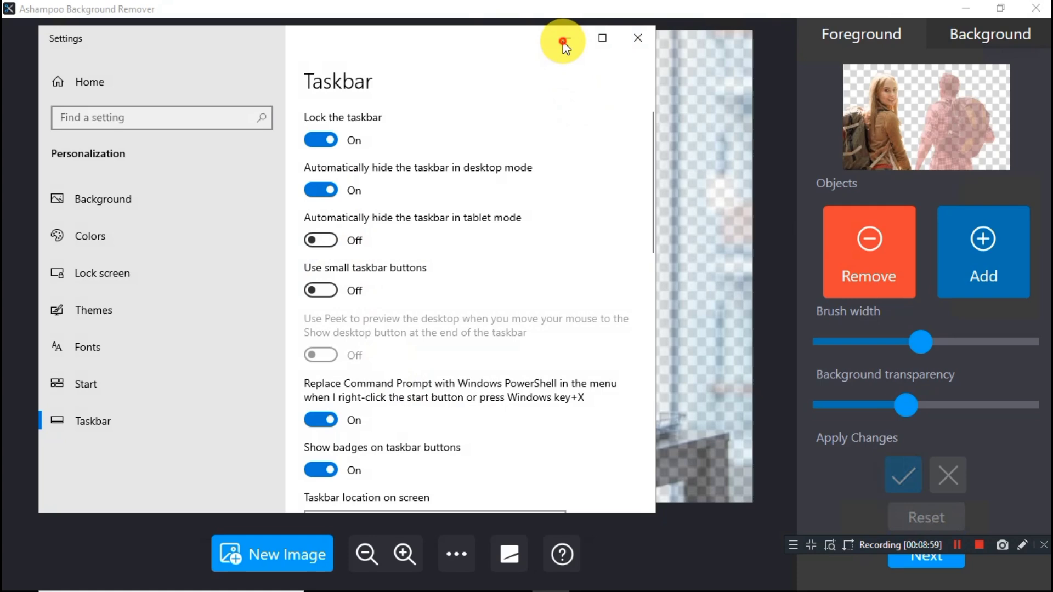
{"action": "left_click", "coordinate": [564, 41]}
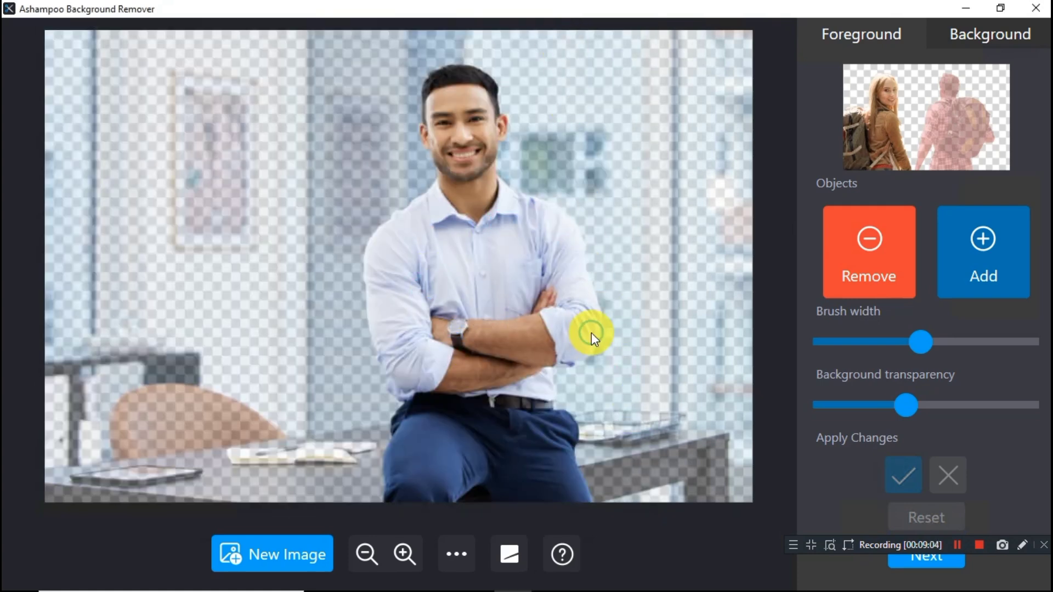
{"action": "left_click", "coordinate": [926, 561]}
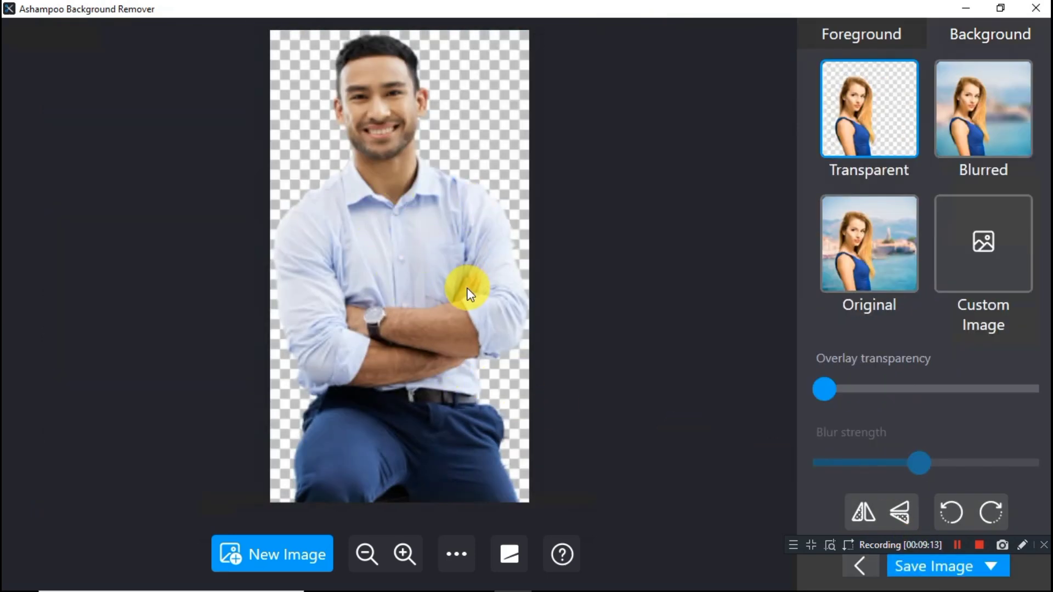
- Save the cut-out image to the Desktop as dfsfsdds in PNG format
{"action": "left_click", "coordinate": [990, 566]}
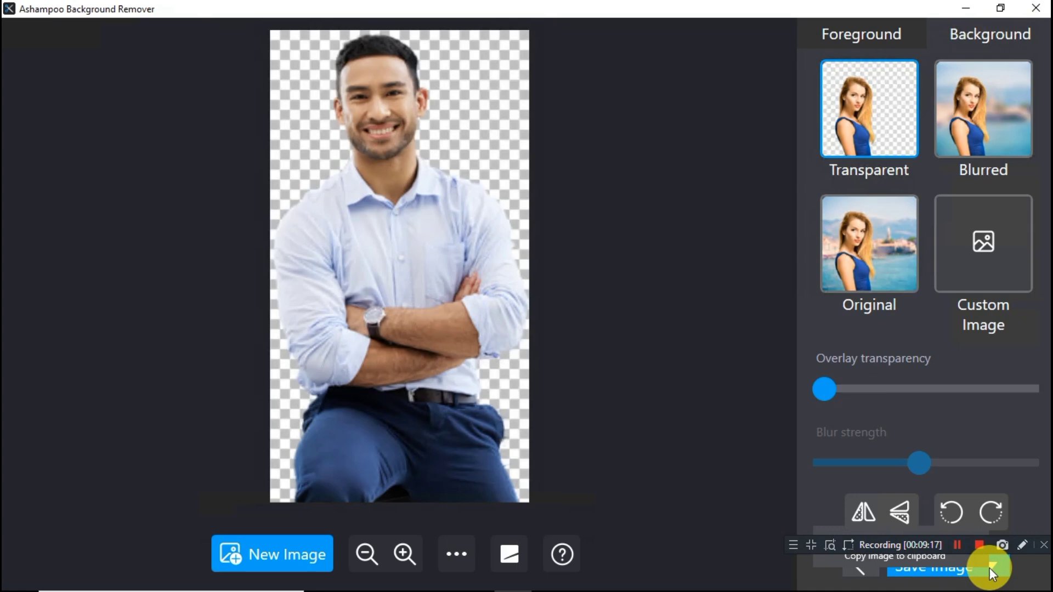
{"action": "left_click_drag", "start_coordinate": [873, 538], "coordinate": [836, 429]}
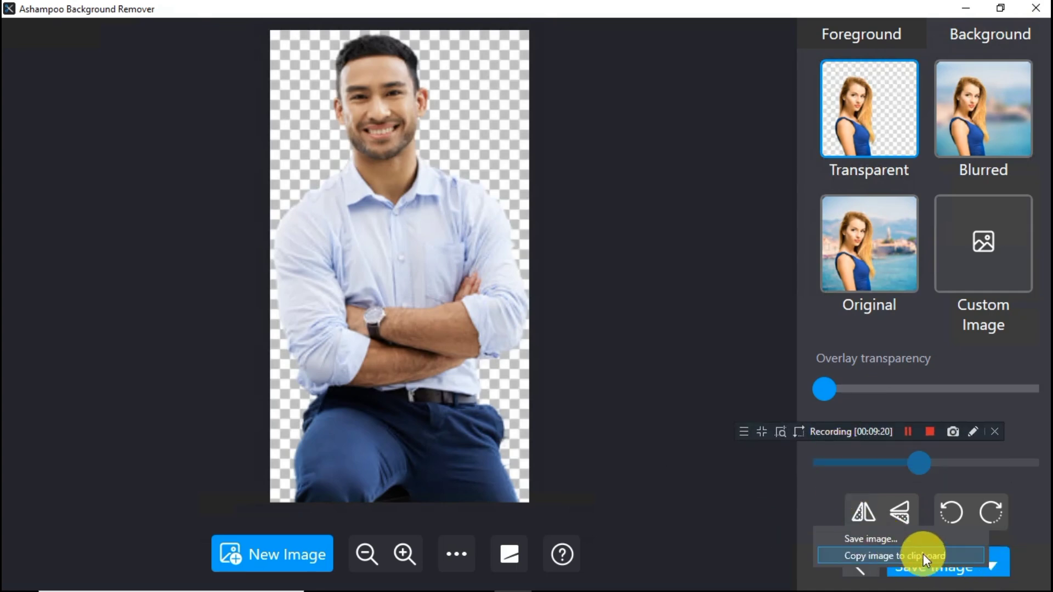
{"action": "left_click", "coordinate": [872, 537]}
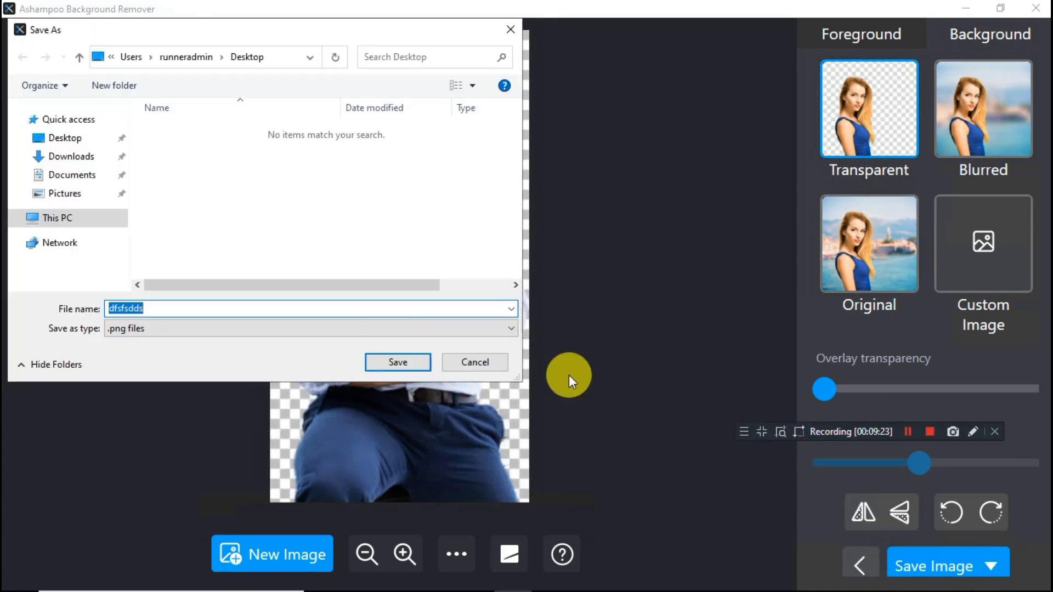
{"action": "left_click", "coordinate": [66, 137]}
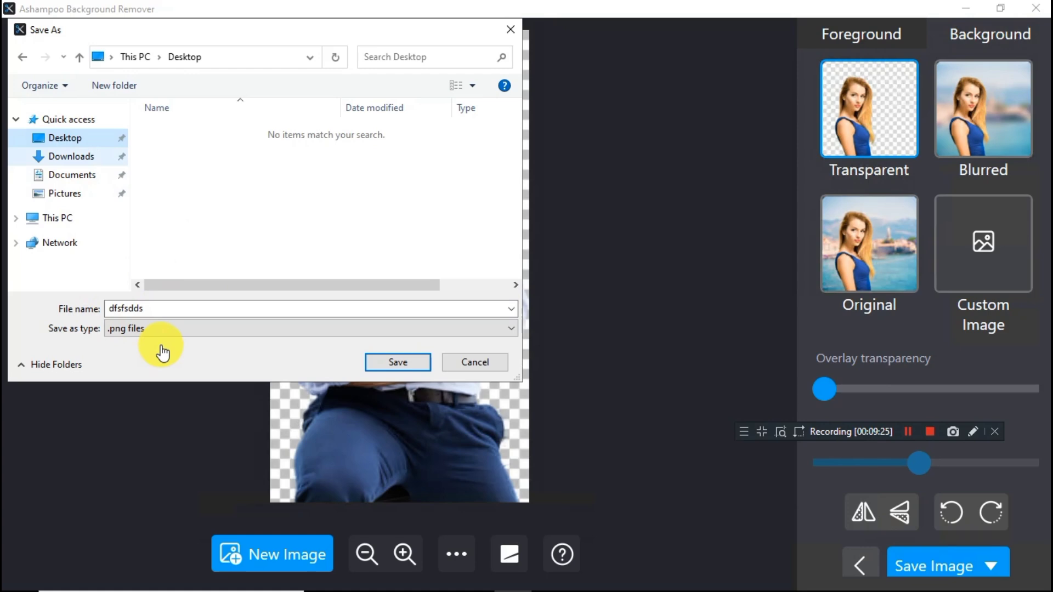
{"action": "left_click", "coordinate": [170, 330]}
{"action": "left_click", "coordinate": [153, 353]}
{"action": "left_click", "coordinate": [169, 309]}
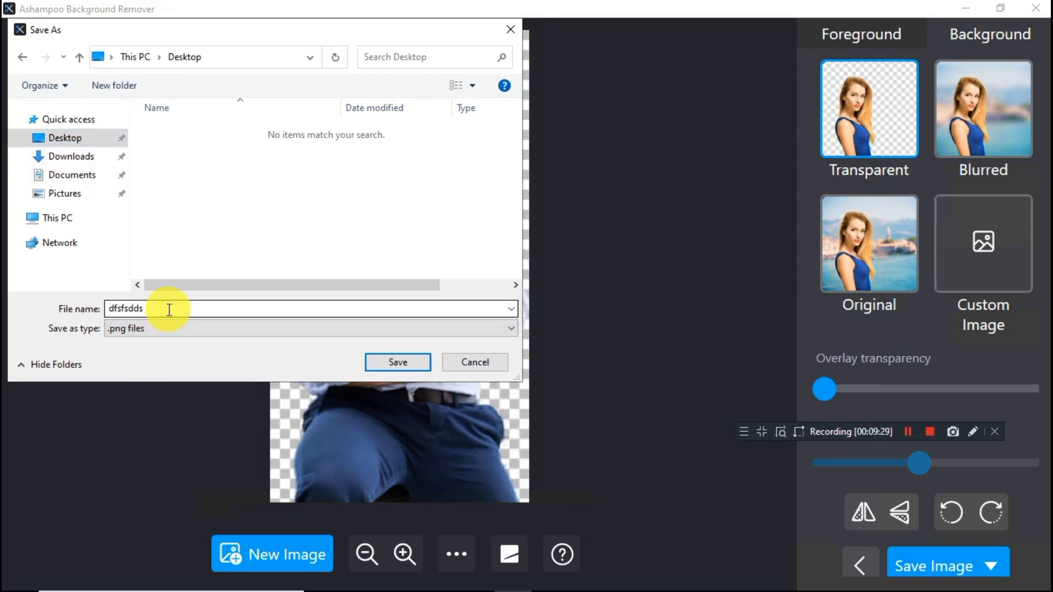
{"action": "left_click", "coordinate": [403, 364]}
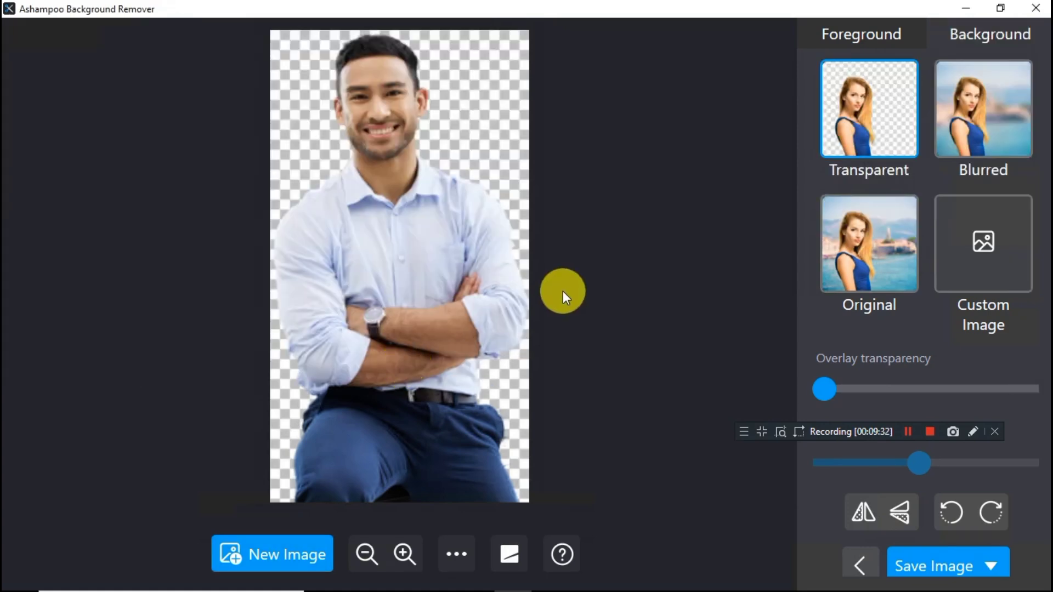
- Compare the saved dfsfsdds PNG with the original JPG on the desktop, then open it in Paint
{"action": "left_click", "coordinate": [963, 11]}
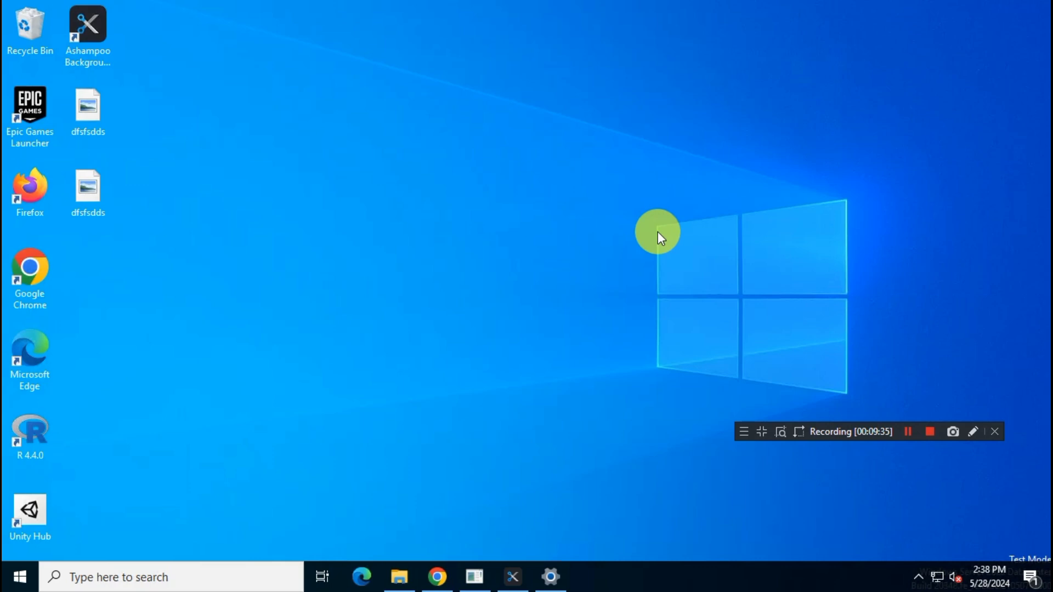
{"action": "left_click", "coordinate": [100, 198]}
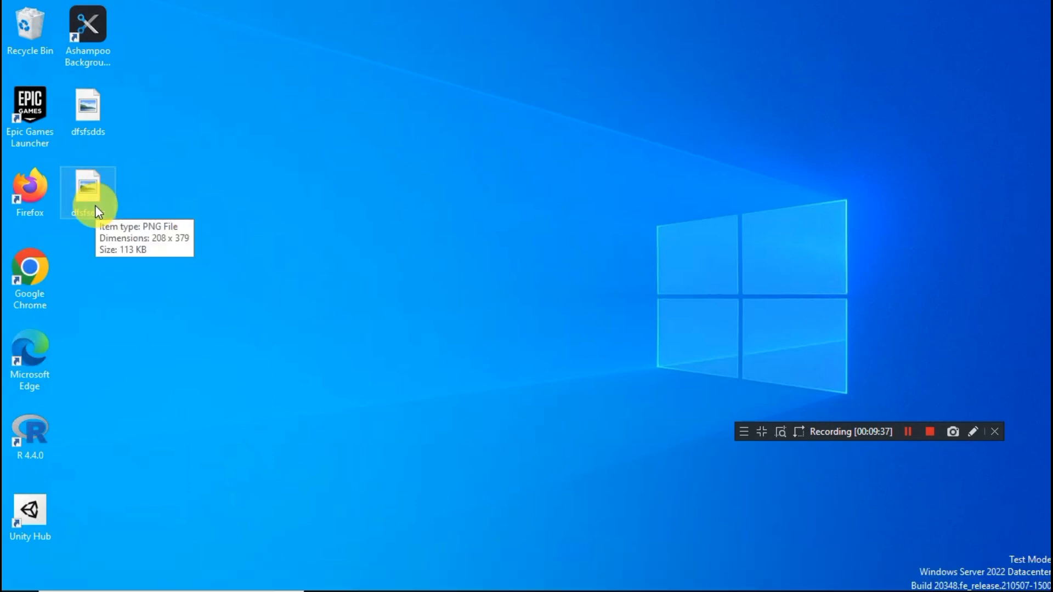
{"action": "left_click", "coordinate": [94, 129]}
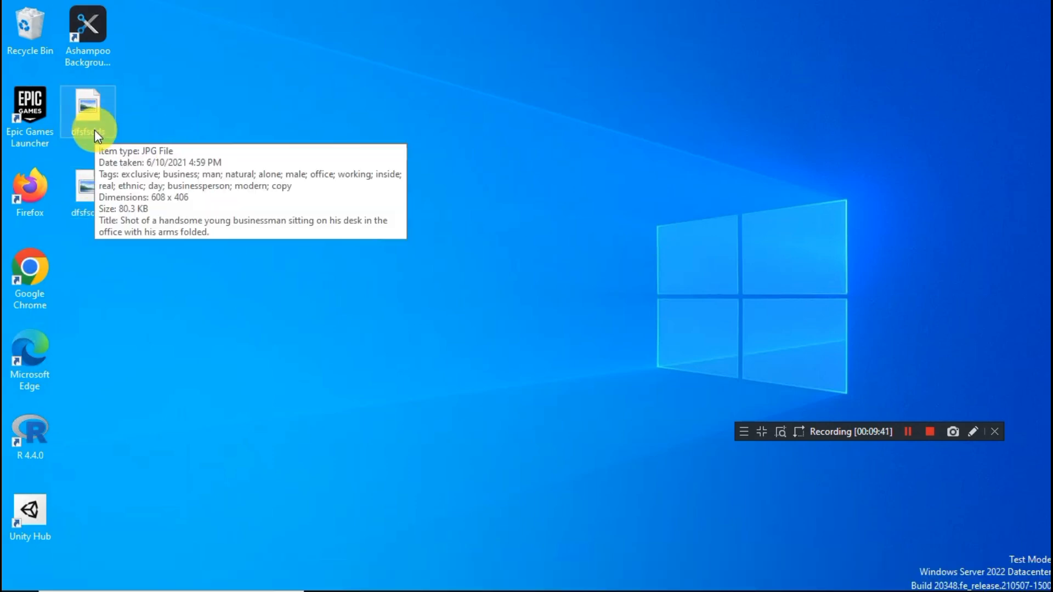
{"action": "left_click", "coordinate": [90, 172]}
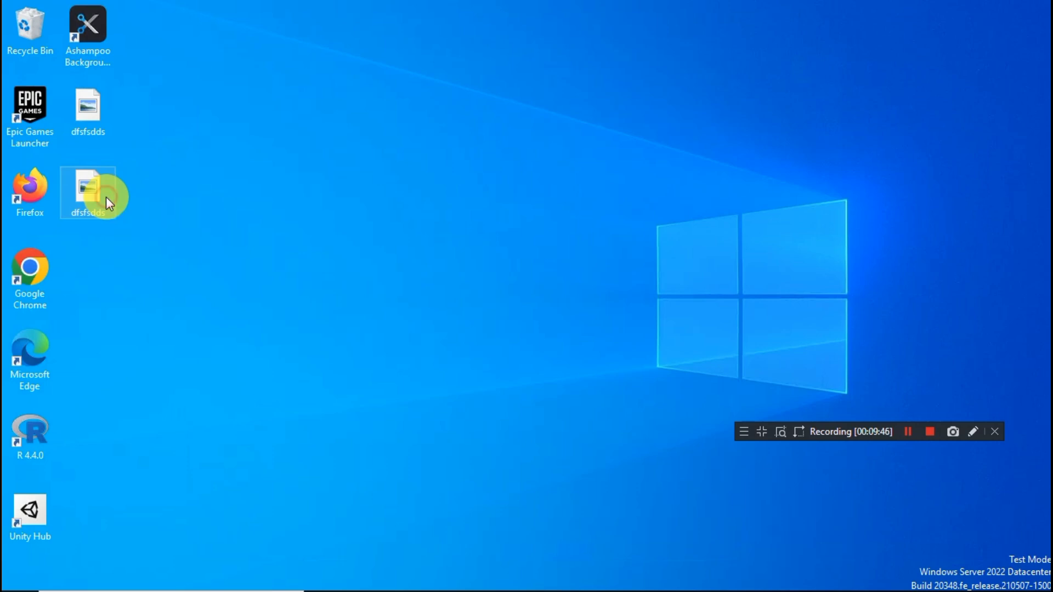
{"action": "key", "text": "Return"}
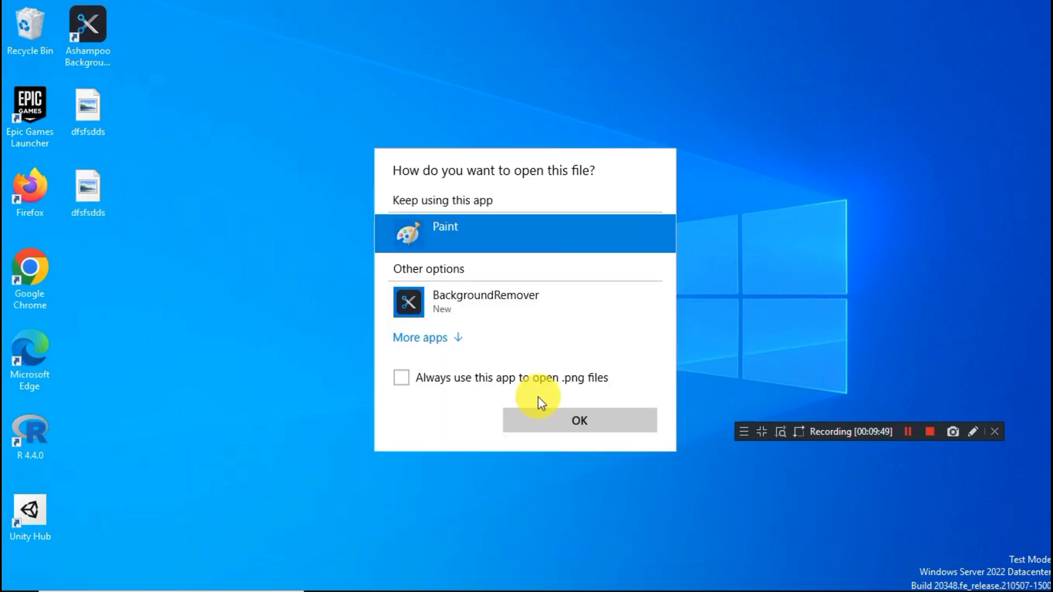
{"action": "left_click", "coordinate": [591, 421]}
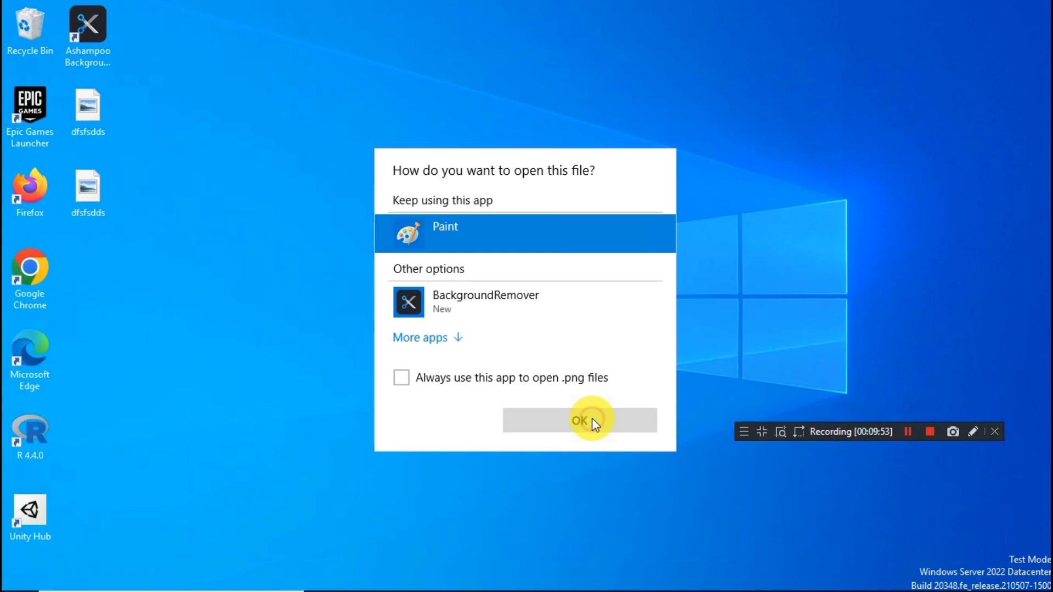